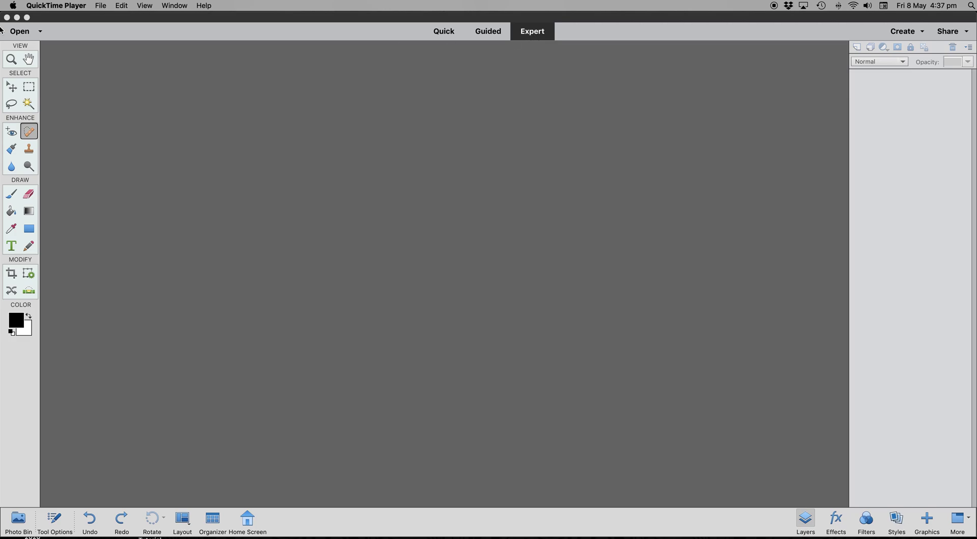
Step: Examine the file opening dialog and the new document settings, dismissing each without opening or creating anything
click(21, 34)
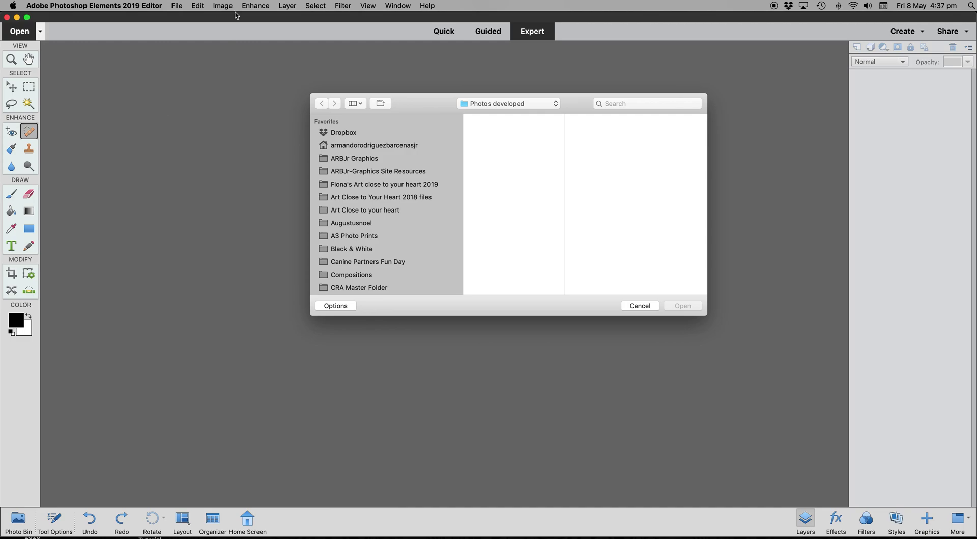
click(643, 307)
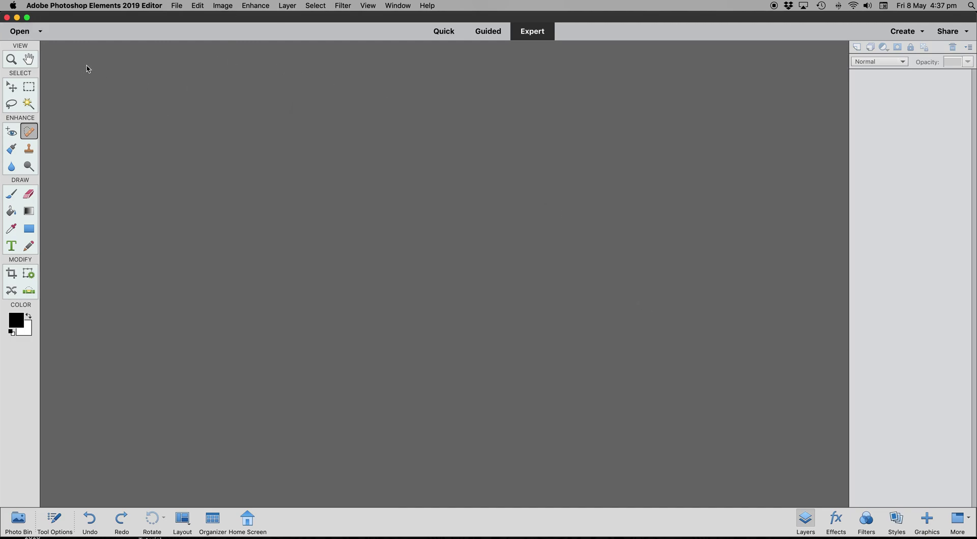
double_click(335, 213)
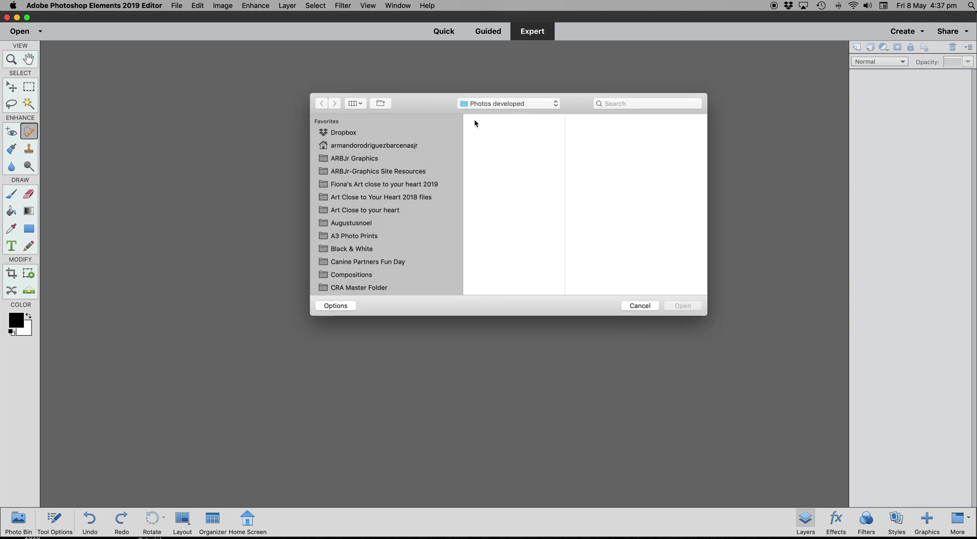
click(638, 305)
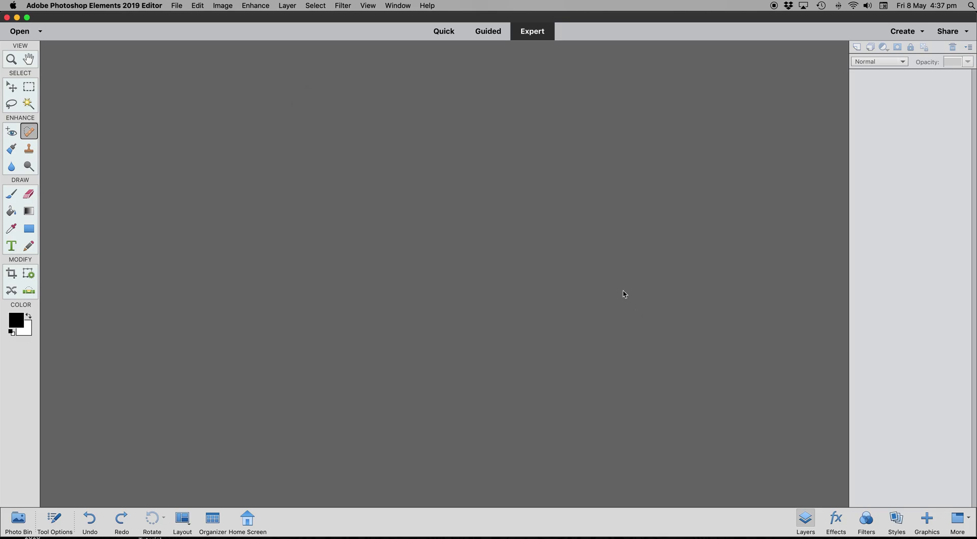
click(28, 37)
key(super+o)
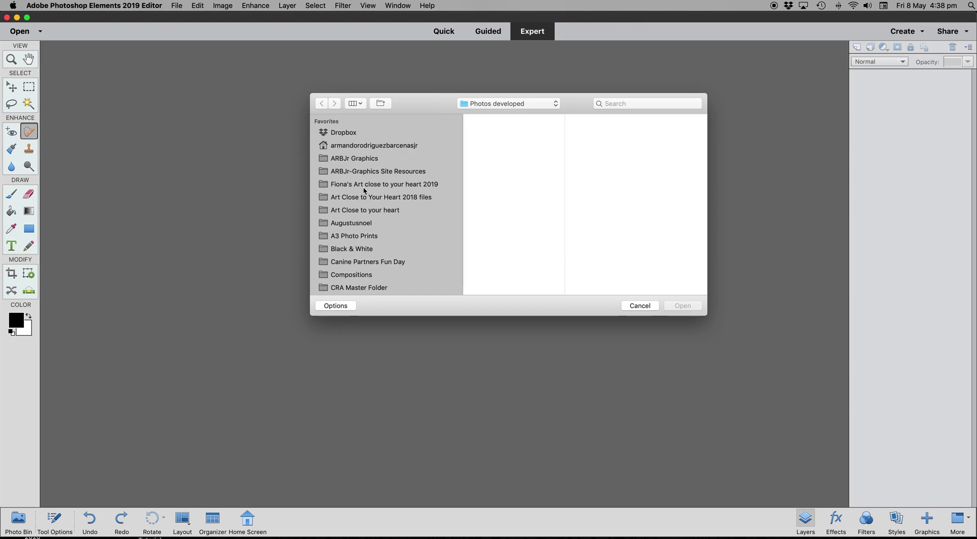
click(643, 305)
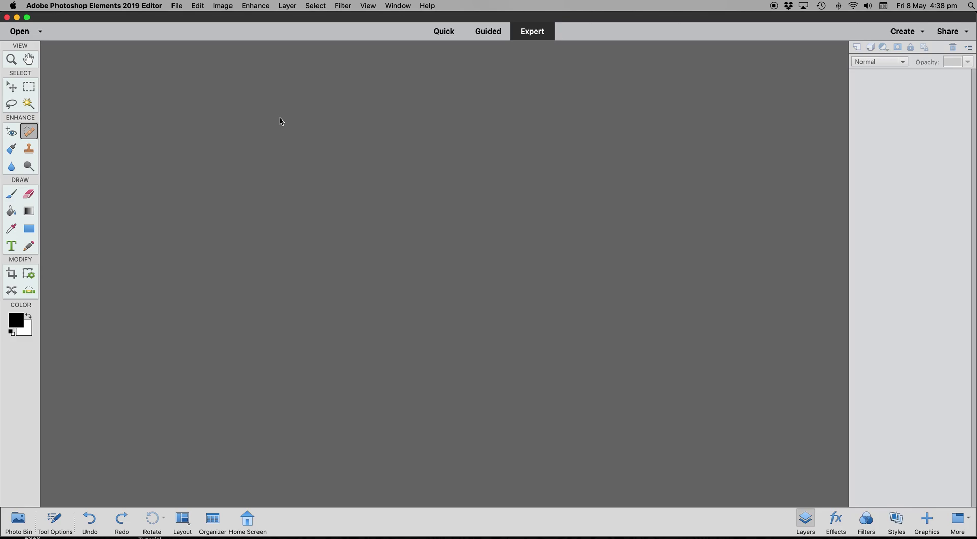
key(super+n)
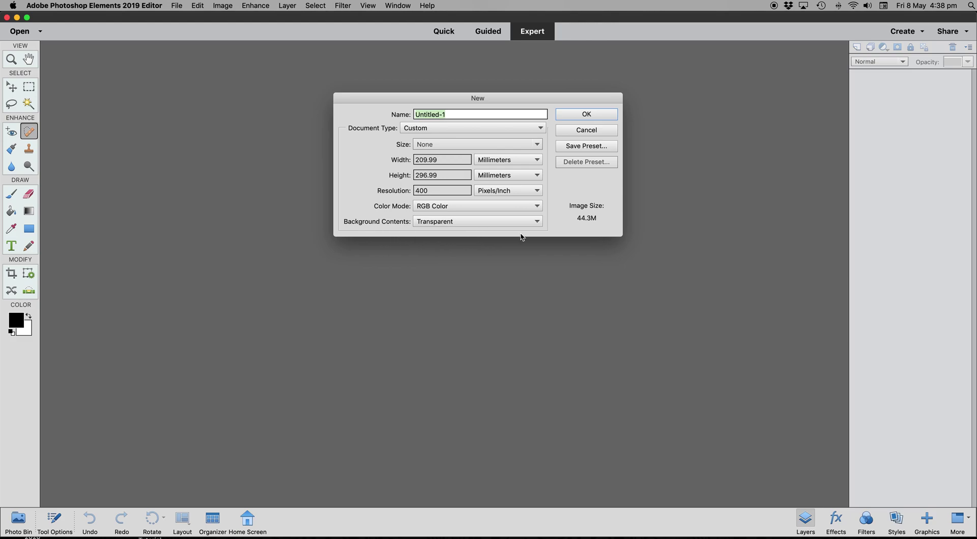
click(611, 133)
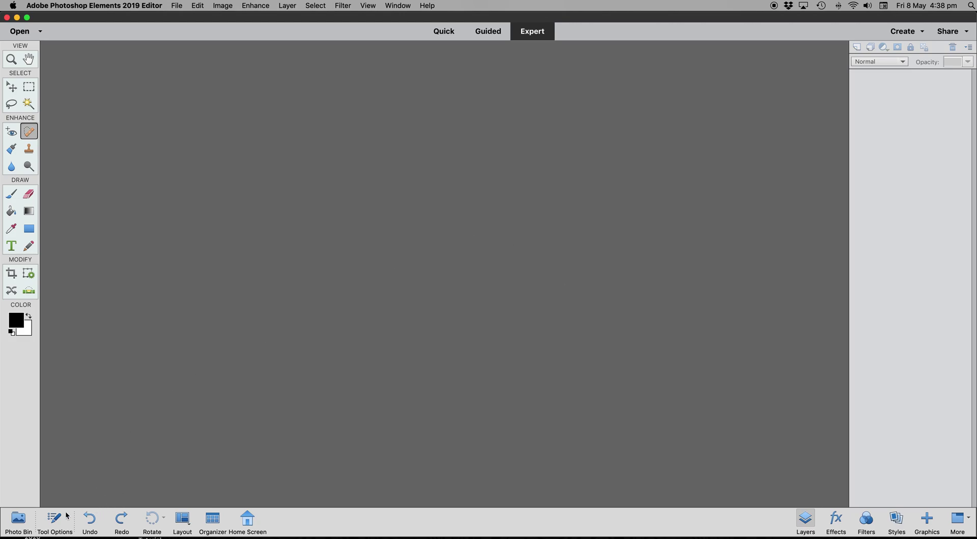
Step: Examine the Photo Bin and the tool options for the Move and Magic Wand tools, and hide the options again
click(18, 524)
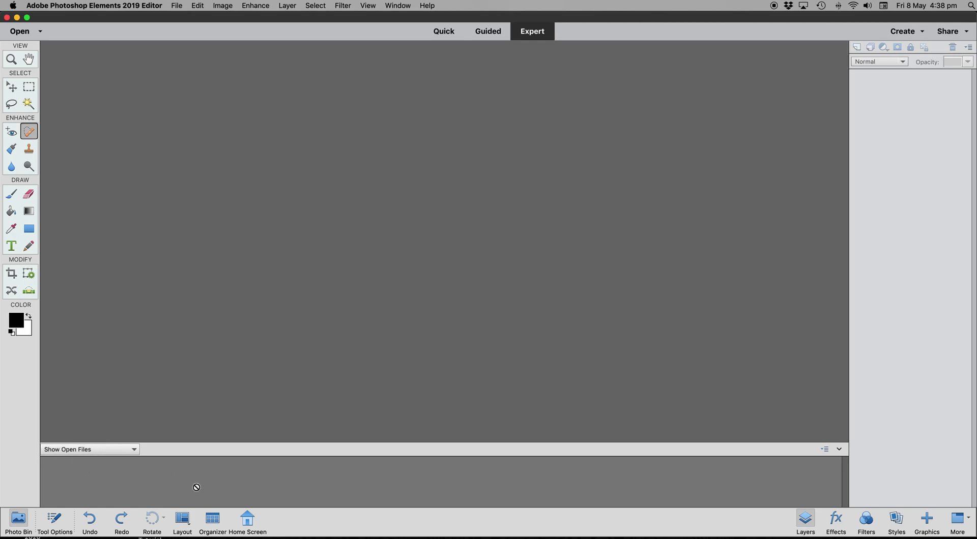
click(56, 520)
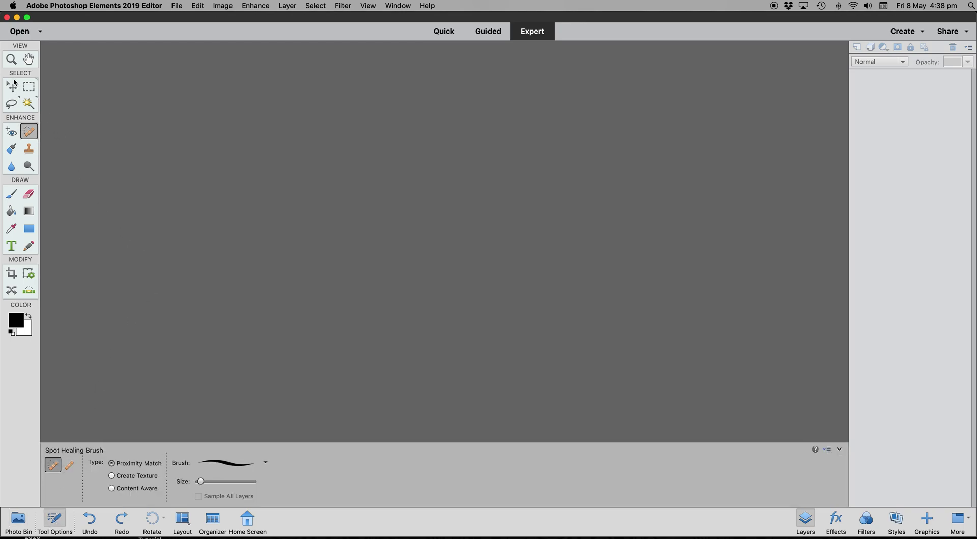
click(12, 92)
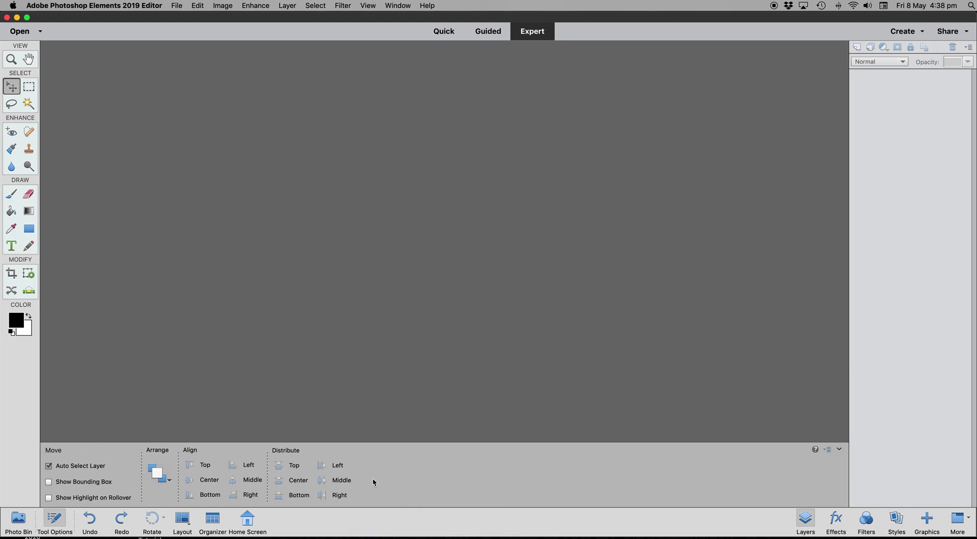
click(29, 105)
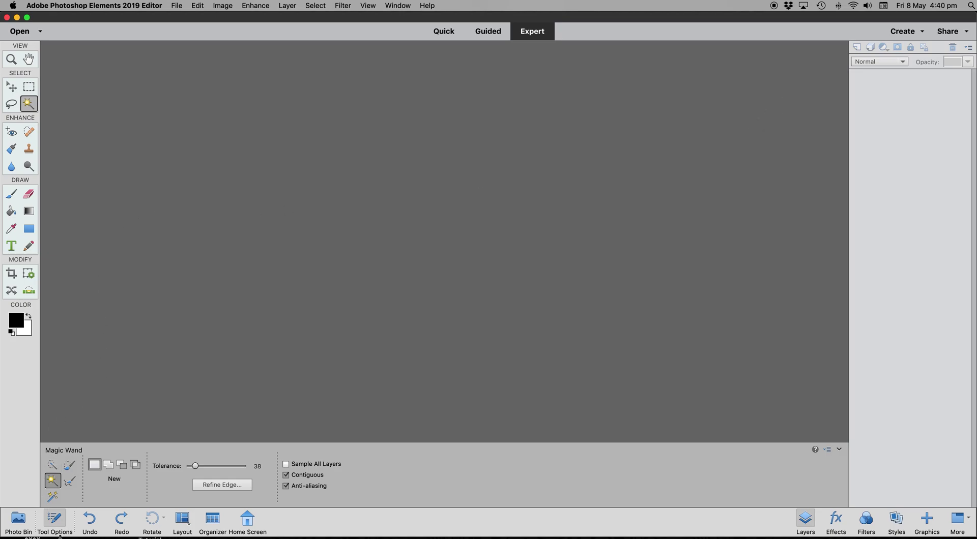
click(55, 520)
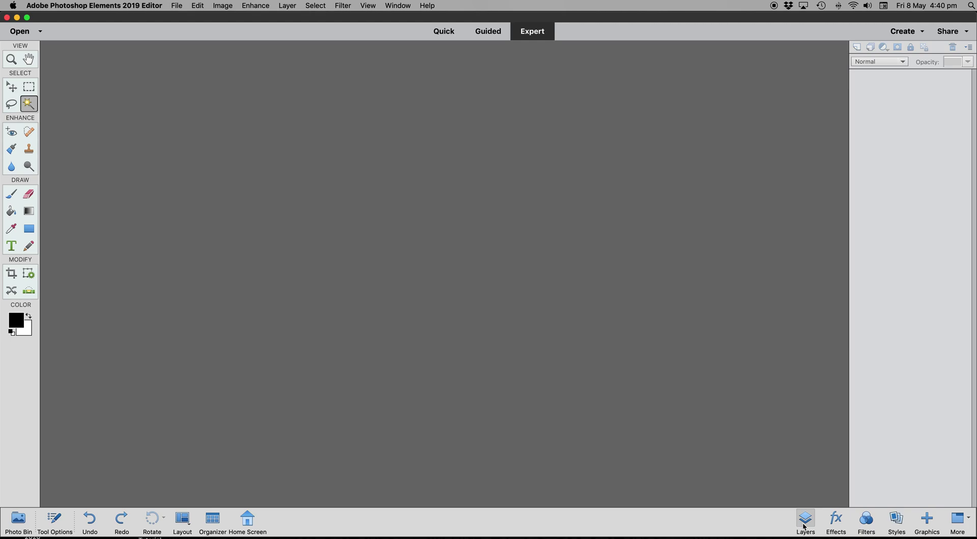
Step: Switch to the workspace with tabbed panels and undock Graphics, Styles, Filters and Effects as floating panels
click(969, 522)
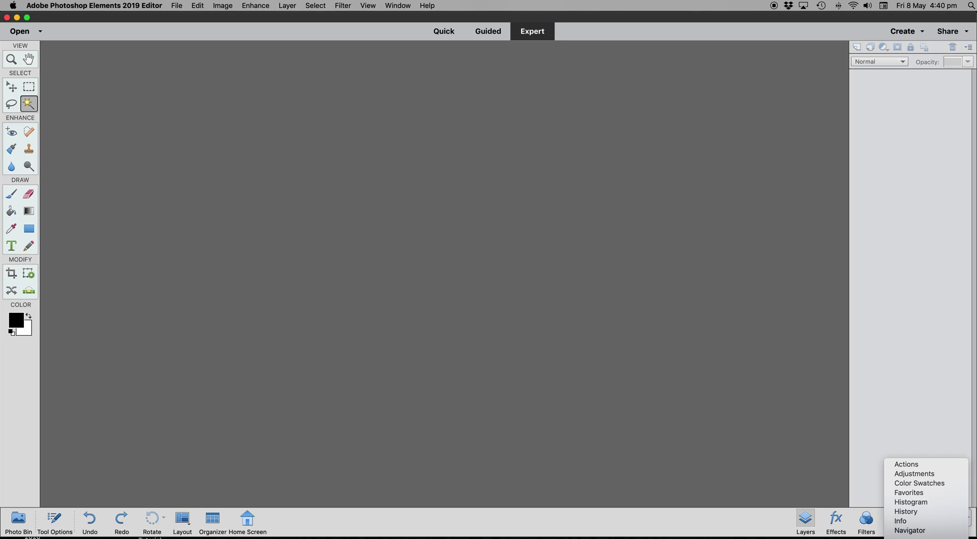
click(916, 538)
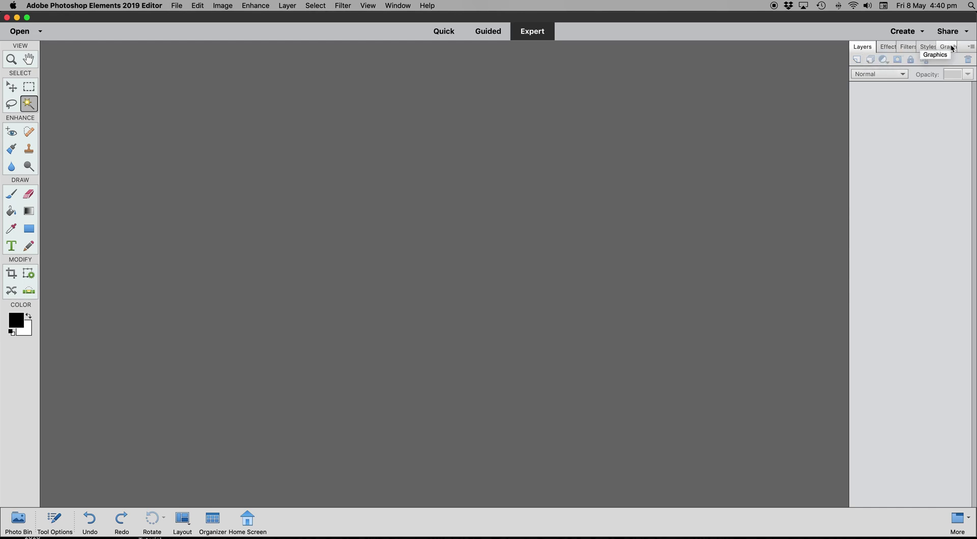
drag(949, 49, 613, 83)
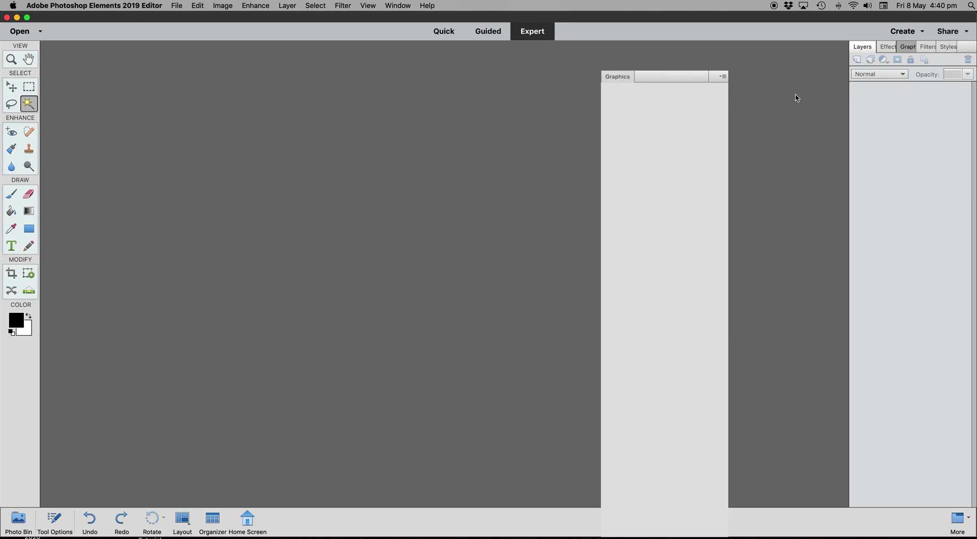
drag(944, 47, 472, 81)
drag(916, 46, 468, 174)
drag(895, 50, 317, 77)
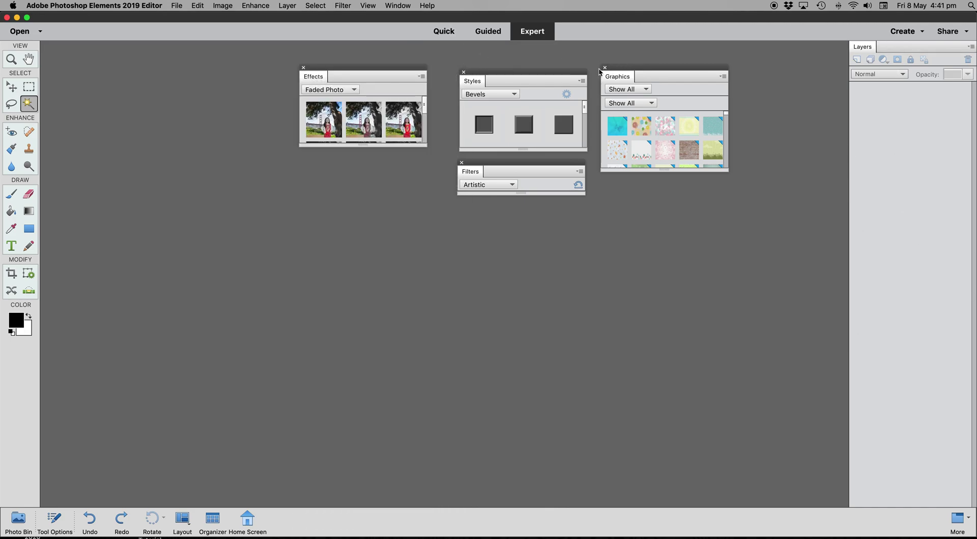
Step: Close the floating Graphics, Styles, Effects and Filters panels, keeping only Layers docked
click(605, 68)
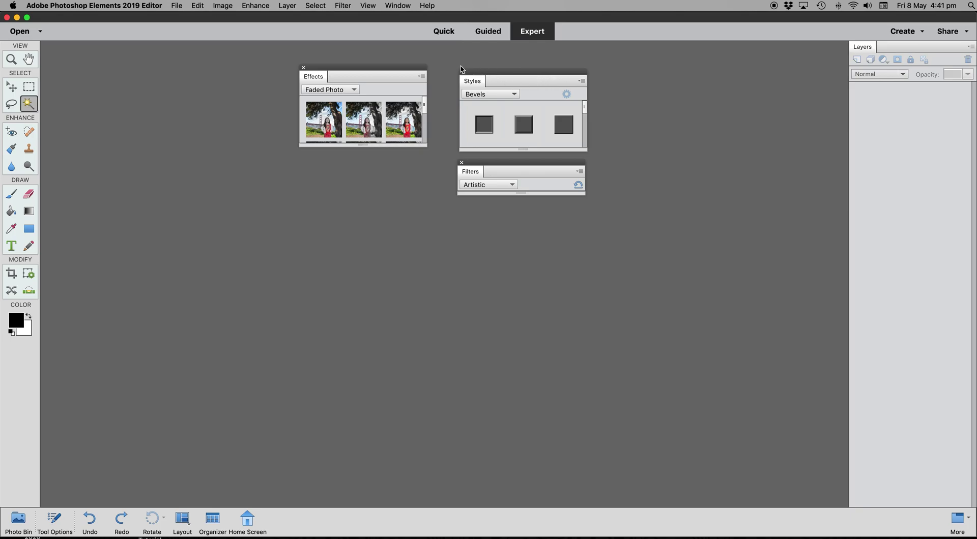
click(463, 71)
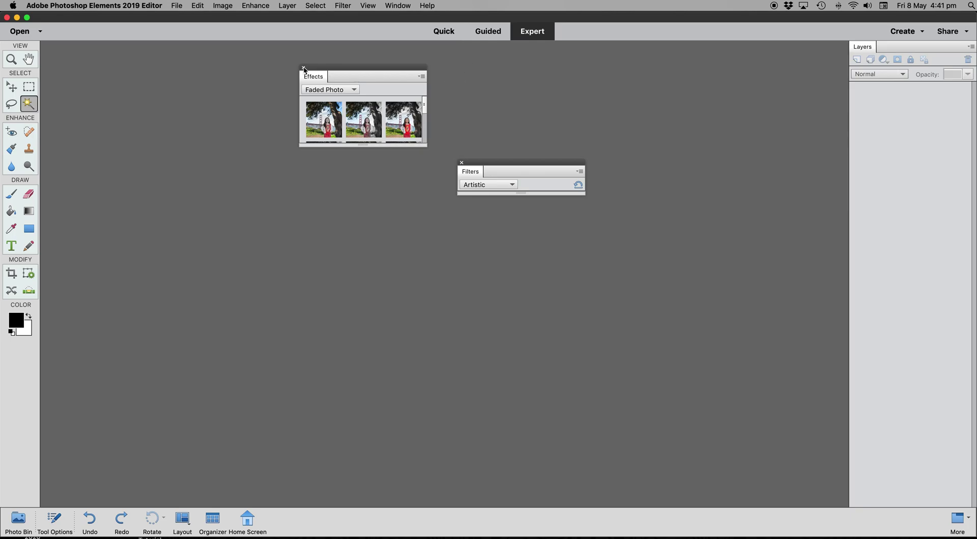
click(304, 67)
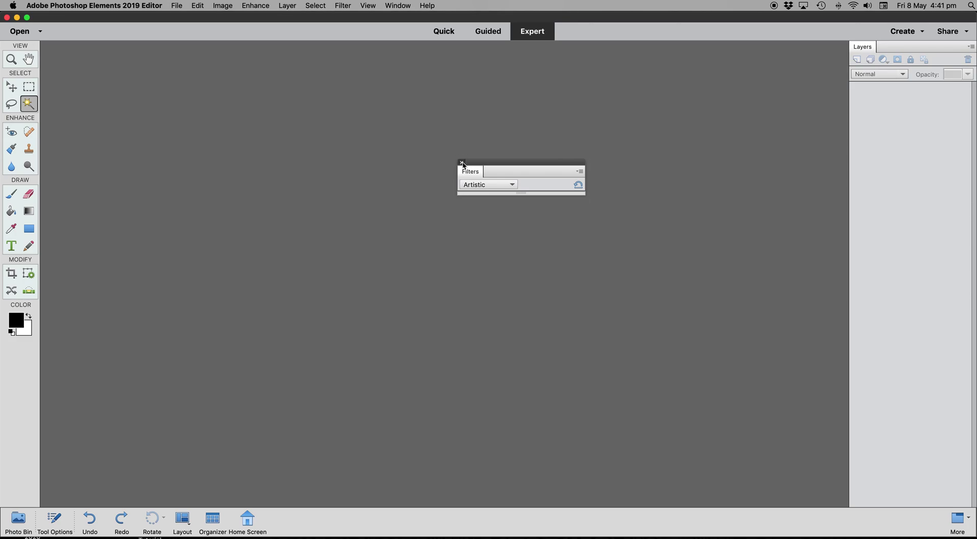
click(462, 164)
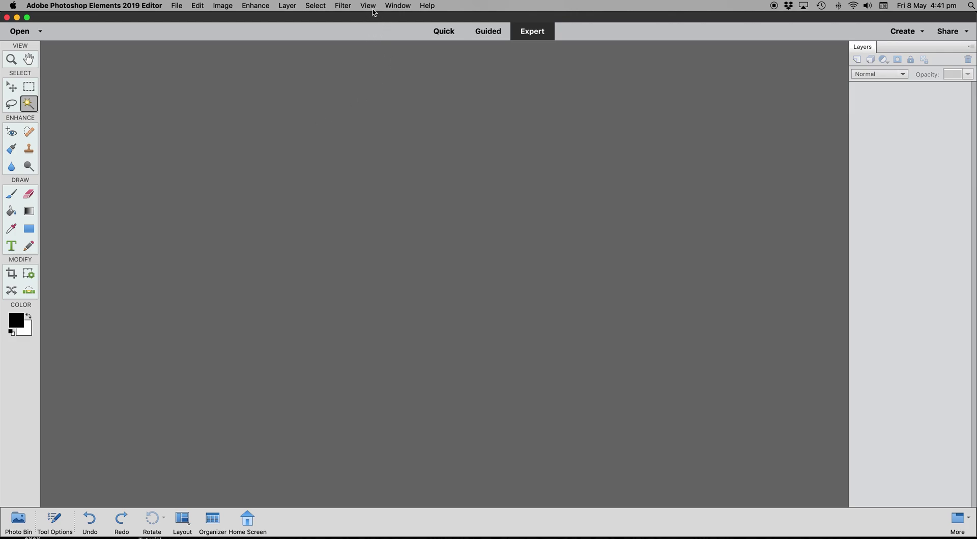
Step: Show the Navigator and dock it alongside Layers in the panel bin
click(404, 9)
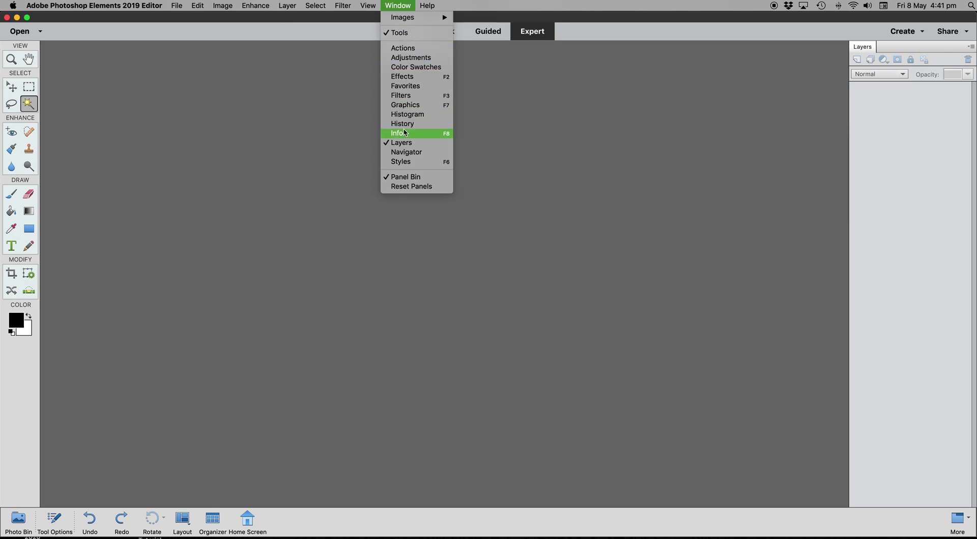
click(415, 153)
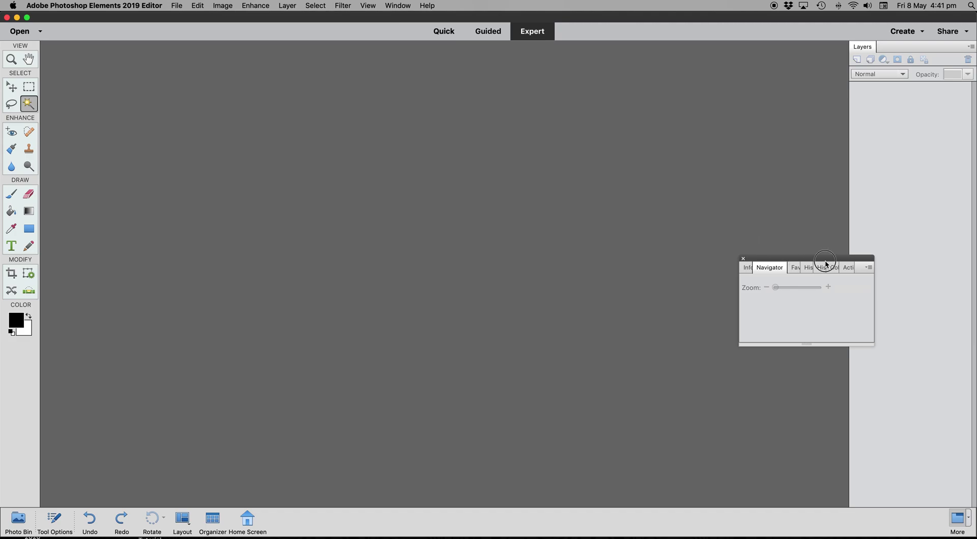
drag(772, 259, 710, 117)
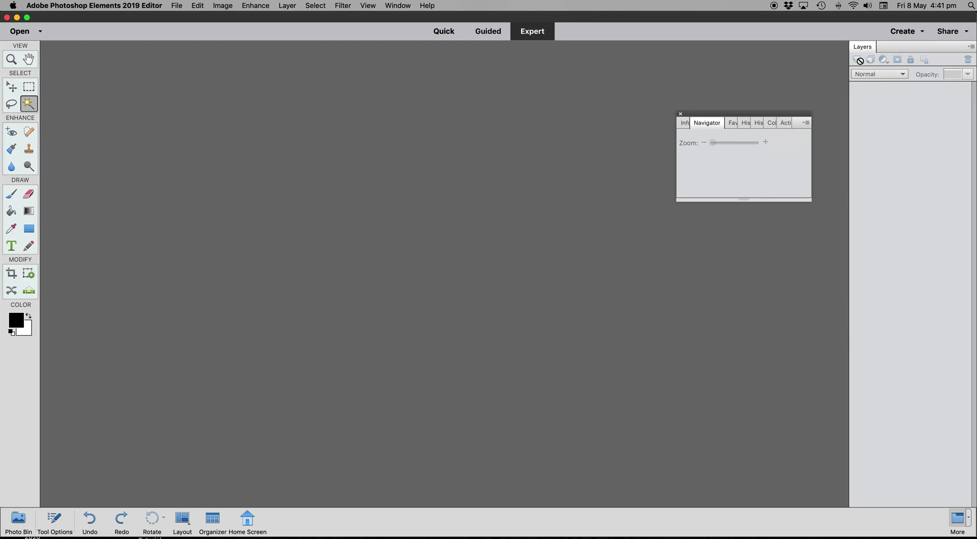
drag(715, 125, 872, 47)
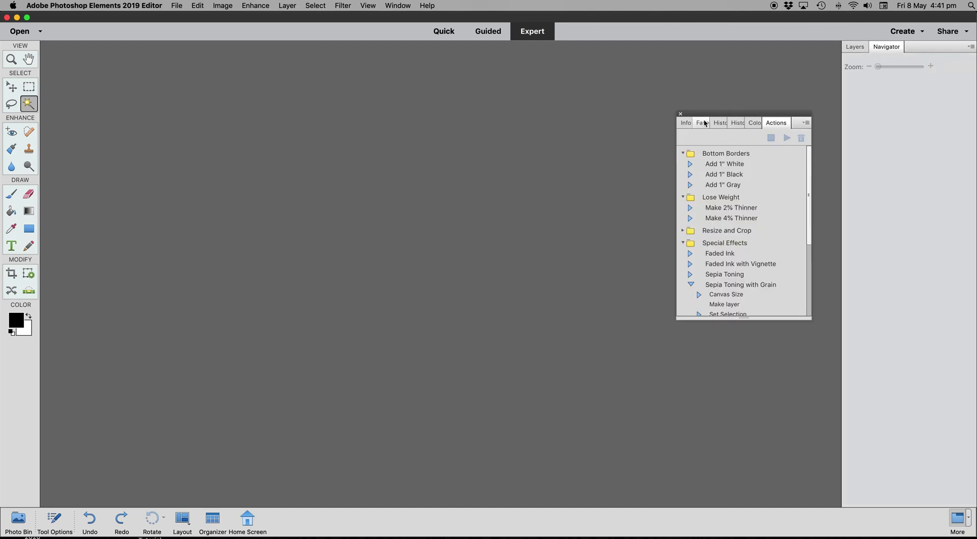
Step: Dock Info, History, Histogram, Color Swatches and Actions in the Layers group, and close the leftover Favorites panel
drag(686, 125, 854, 49)
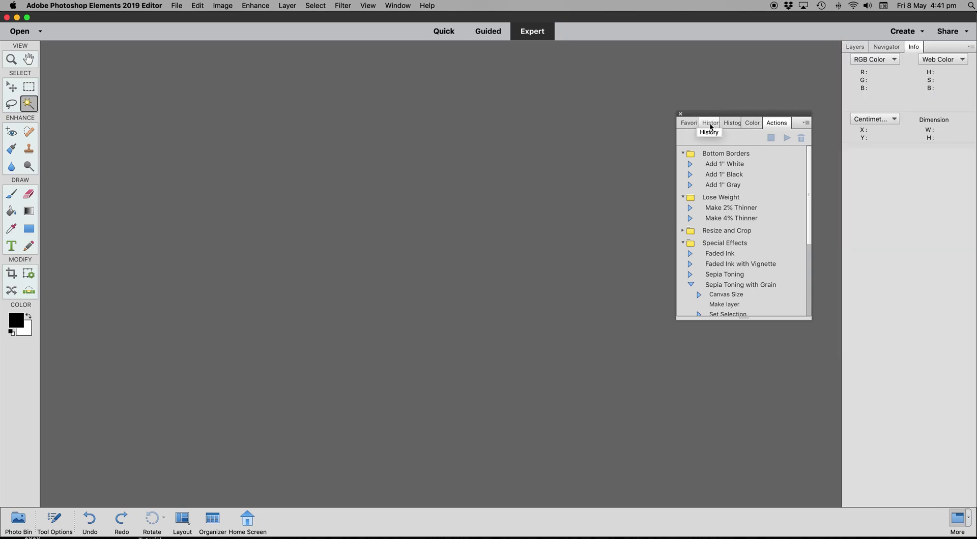
drag(711, 127, 854, 53)
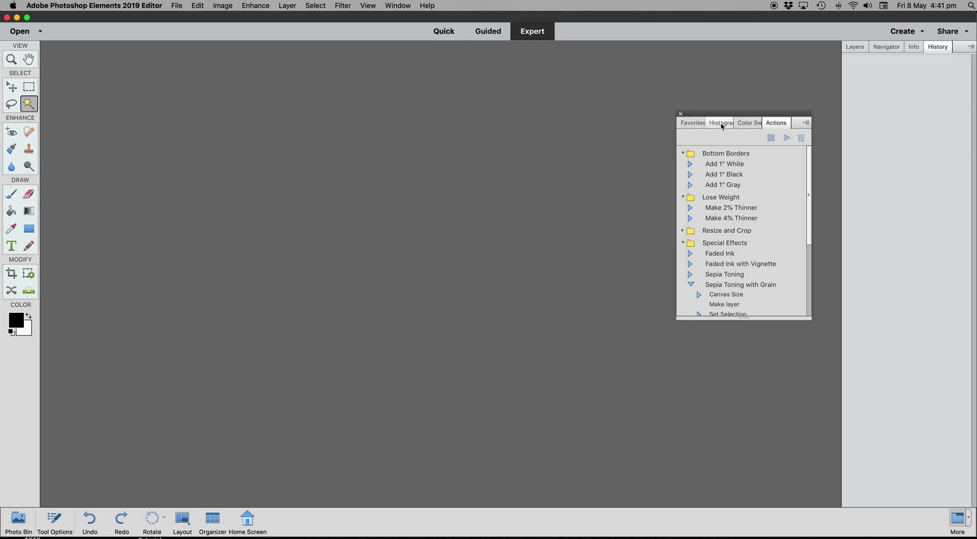
drag(721, 124, 849, 58)
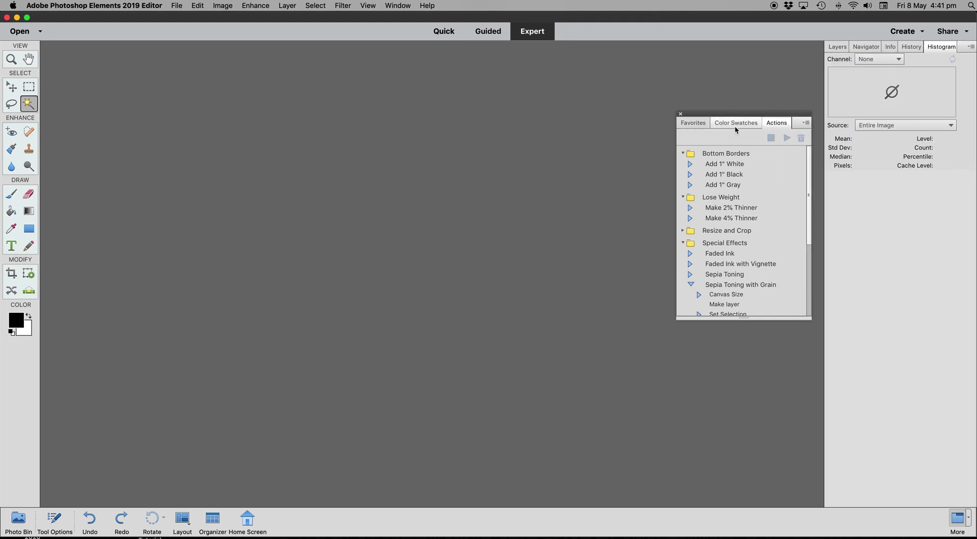
drag(736, 128, 839, 60)
drag(729, 127, 865, 46)
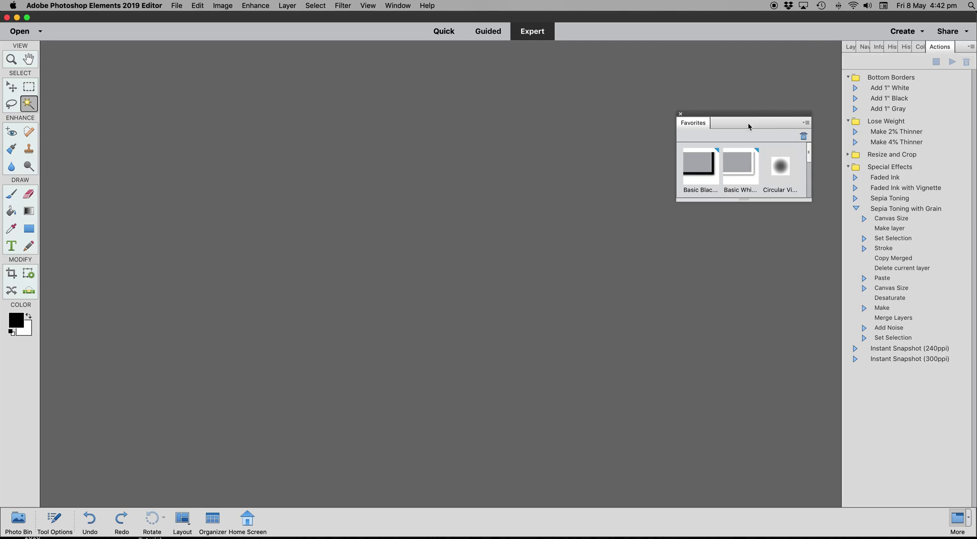
click(681, 115)
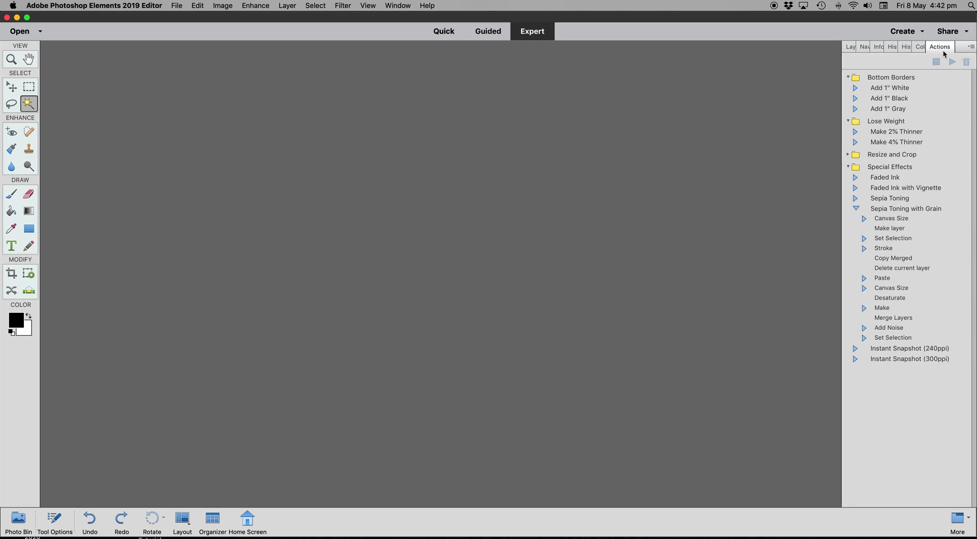
Step: Reorder the docked panels so Layers comes last and Histogram precedes History, and bring Navigator to the front
drag(851, 47, 937, 51)
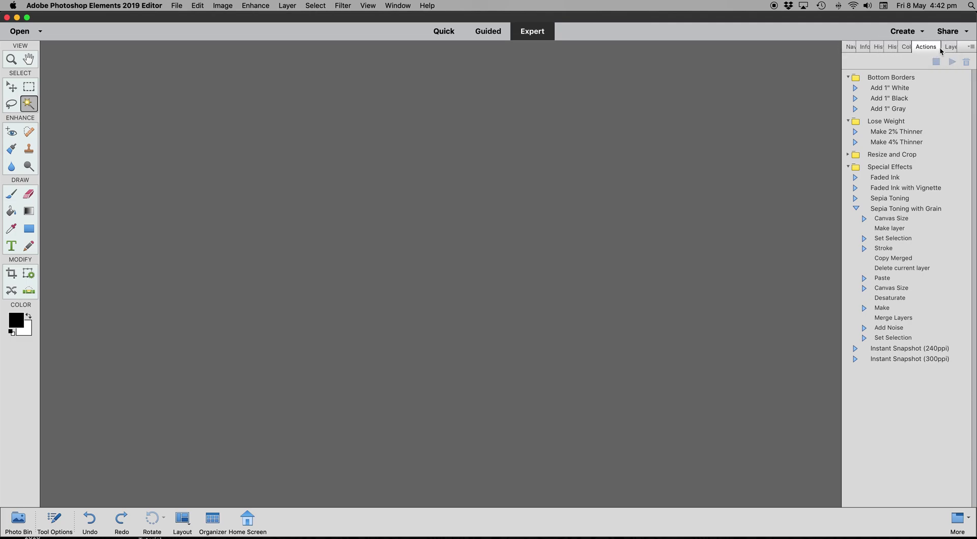
click(908, 48)
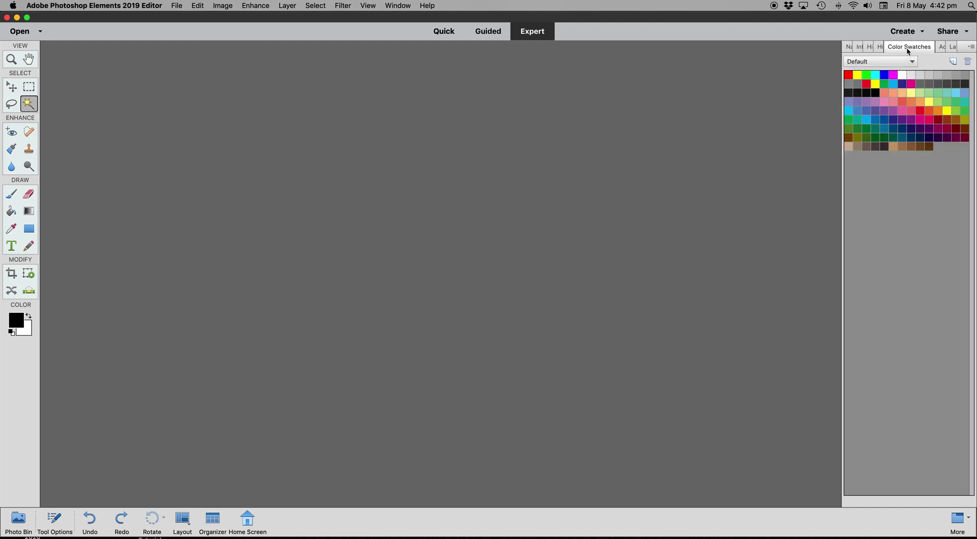
mouse_move(880, 49)
mouse_down()
mouse_move(844, 51)
mouse_move(882, 51)
mouse_up()
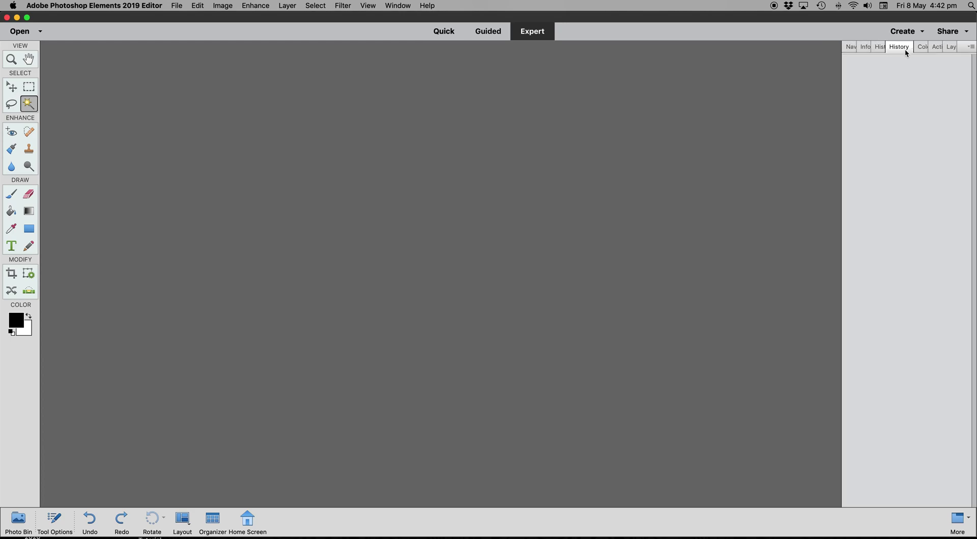
click(878, 48)
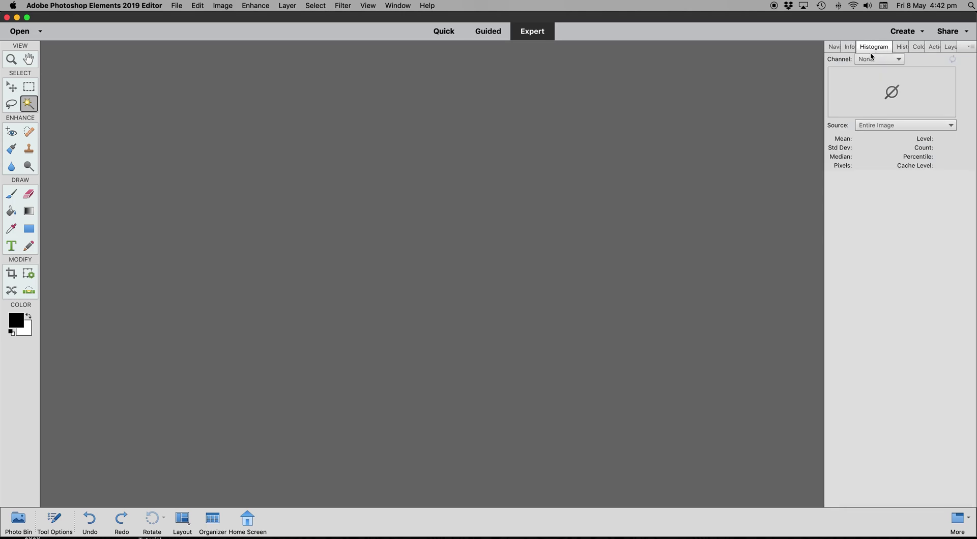
click(834, 48)
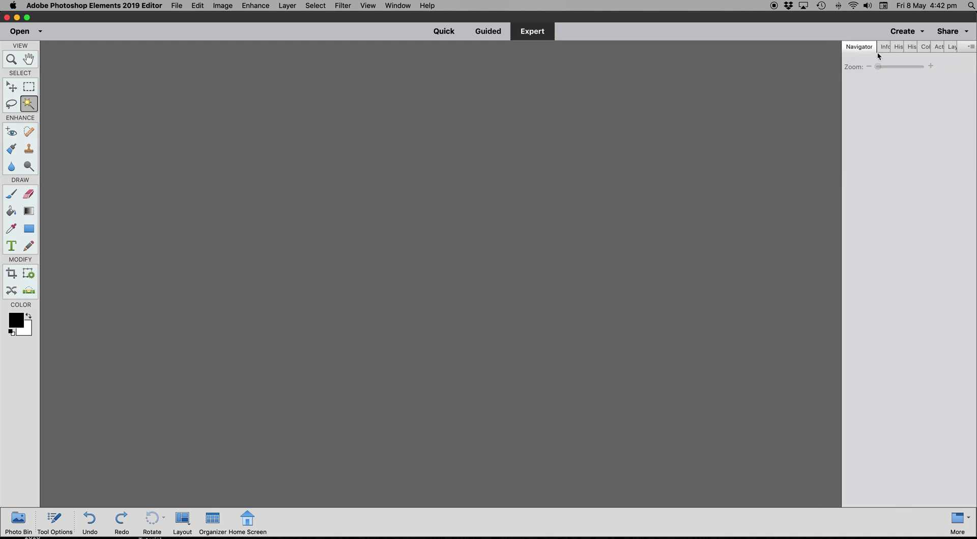